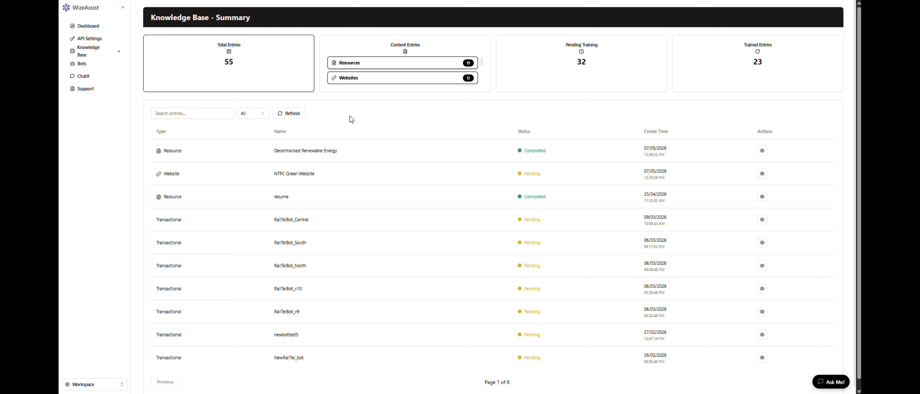
Examine the knowledge base summary's entry list, search field and entry type filter options
click(223, 115)
click(254, 116)
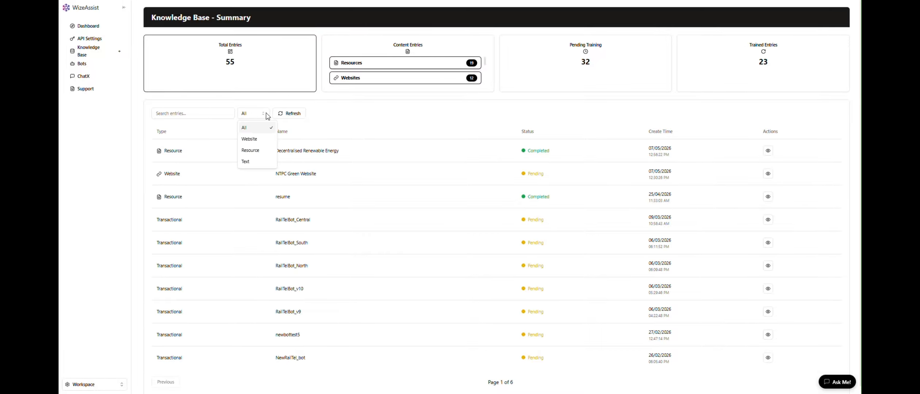
click(267, 116)
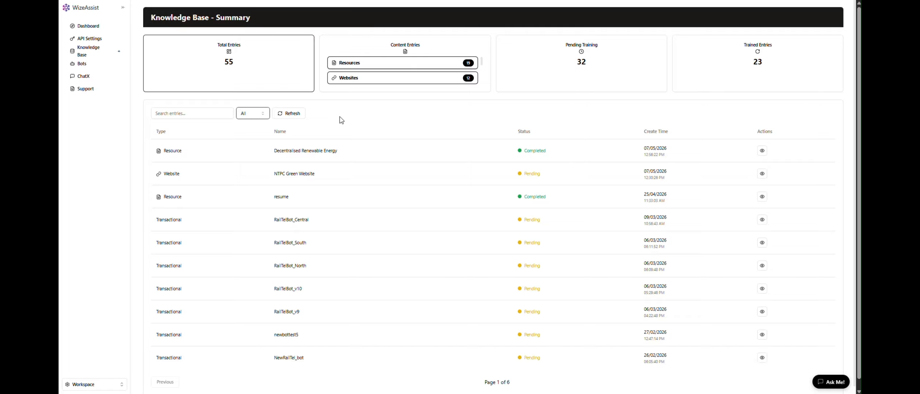
scroll(441, 239, down, 1)
scroll(441, 240, up, 1)
Open the Websites page within the knowledge base's Informational section
click(118, 52)
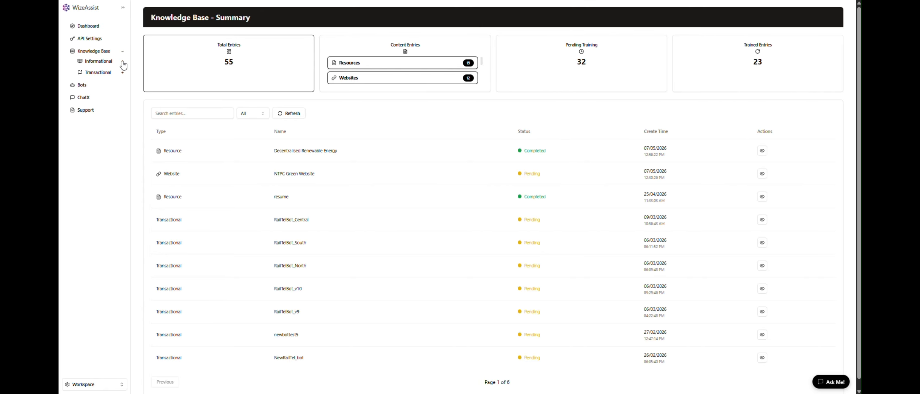
click(123, 62)
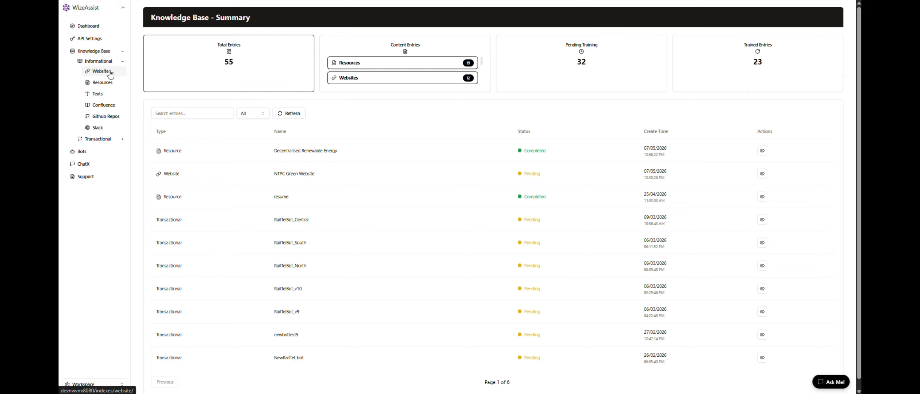
click(110, 74)
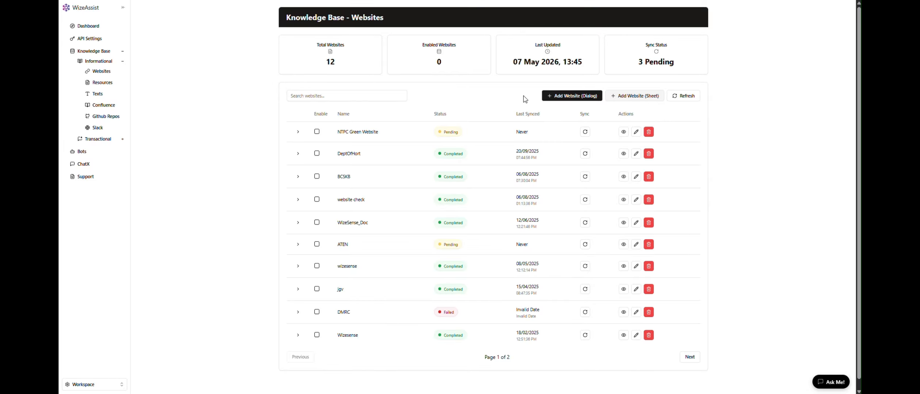
Review the sheet version of the Add Website form, including its description, URL and sitemap URL fields, and close it without submitting
click(629, 96)
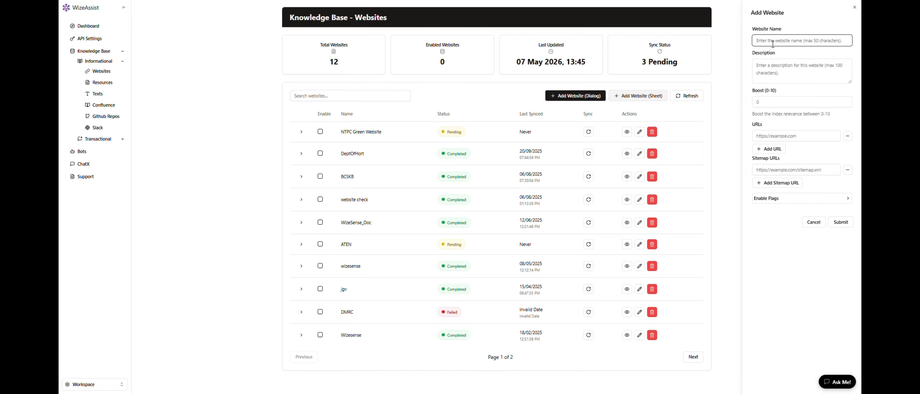
click(772, 74)
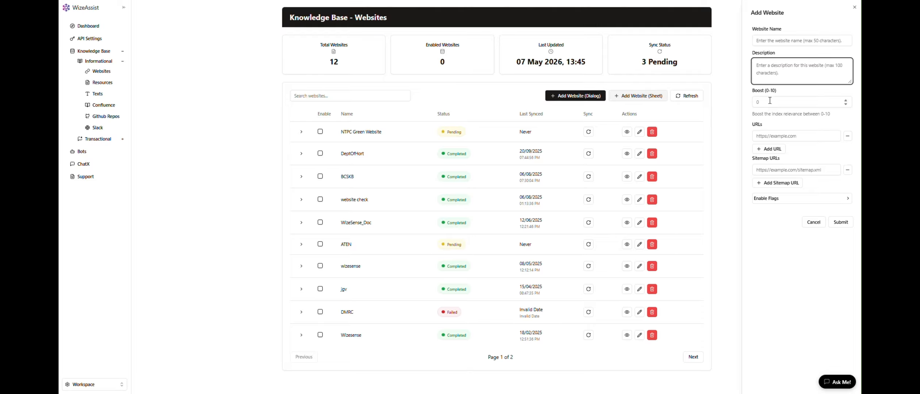
click(773, 136)
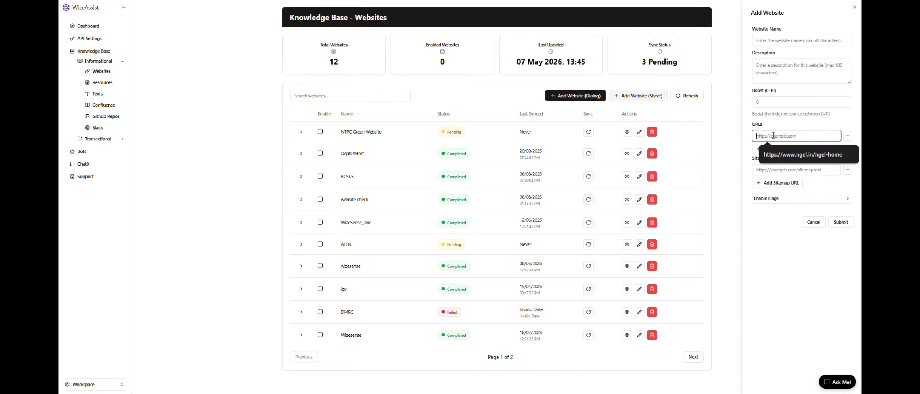
click(794, 126)
click(788, 169)
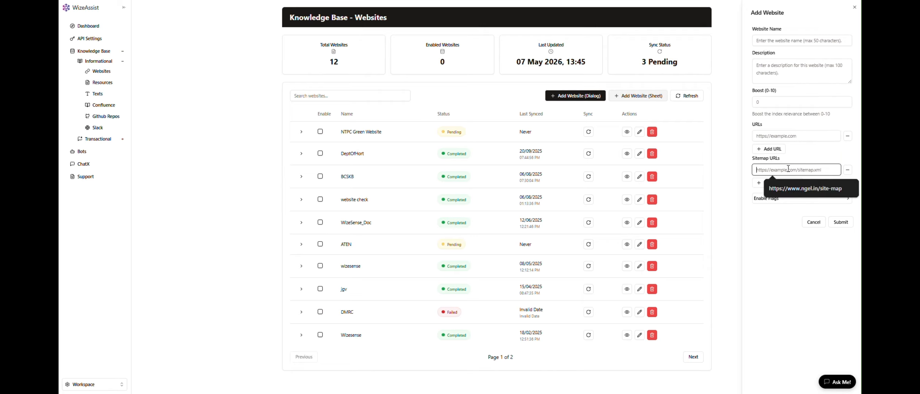
click(805, 161)
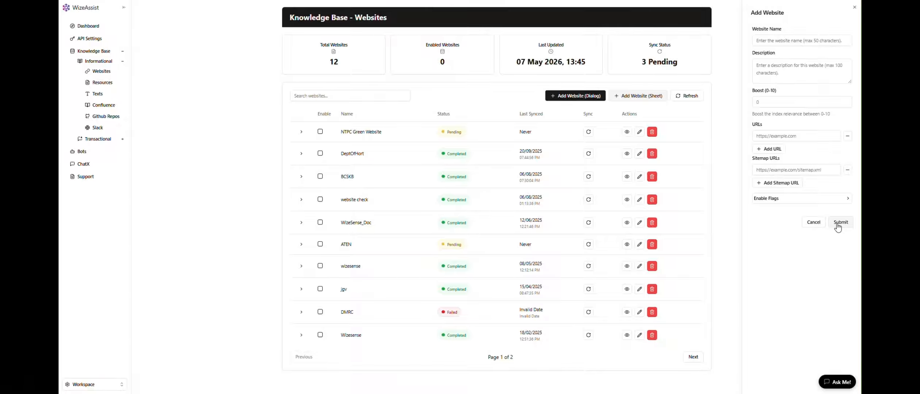
click(855, 7)
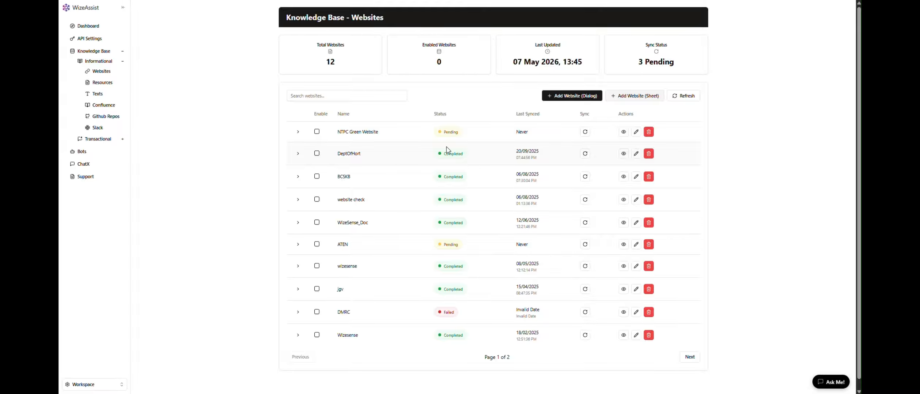
Inspect the additional information of the NTPC Green Website entry and collapse its details
click(298, 132)
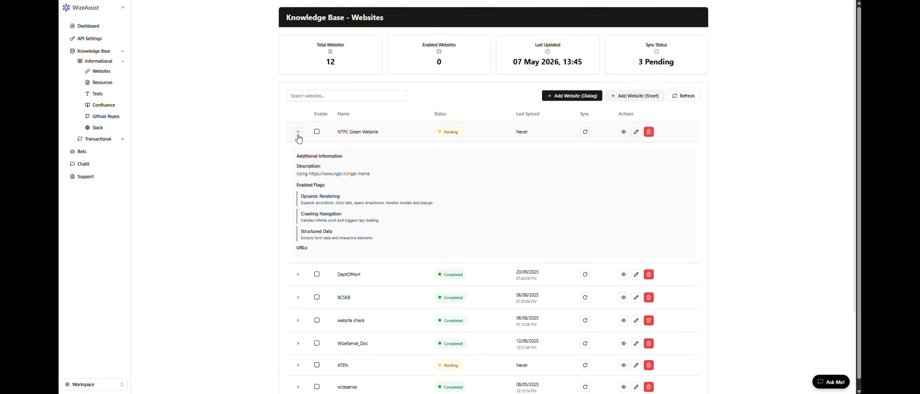
click(298, 136)
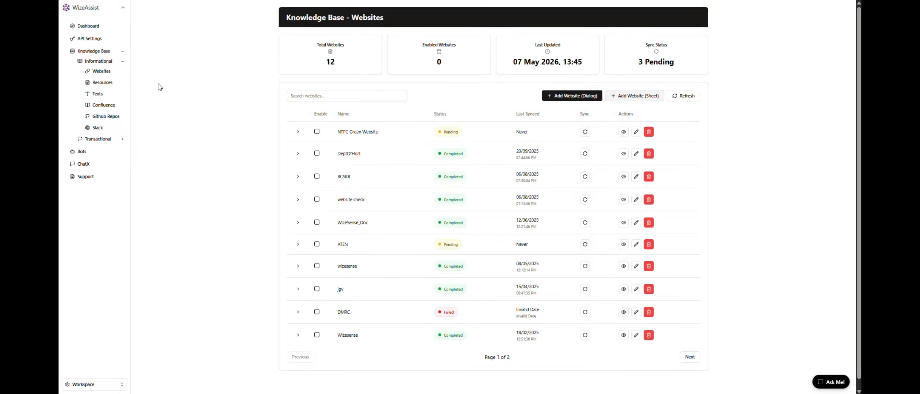
Open the Resources page, review the Add Resource sheet's description field and file type options, and close it without adding anything
click(117, 86)
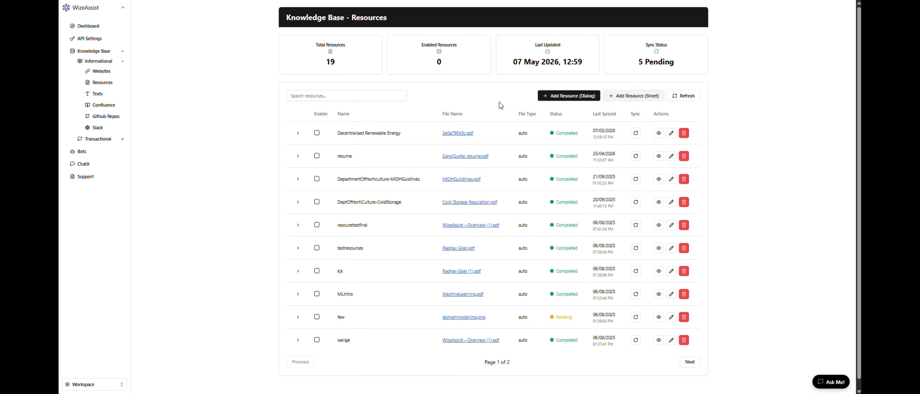
click(628, 97)
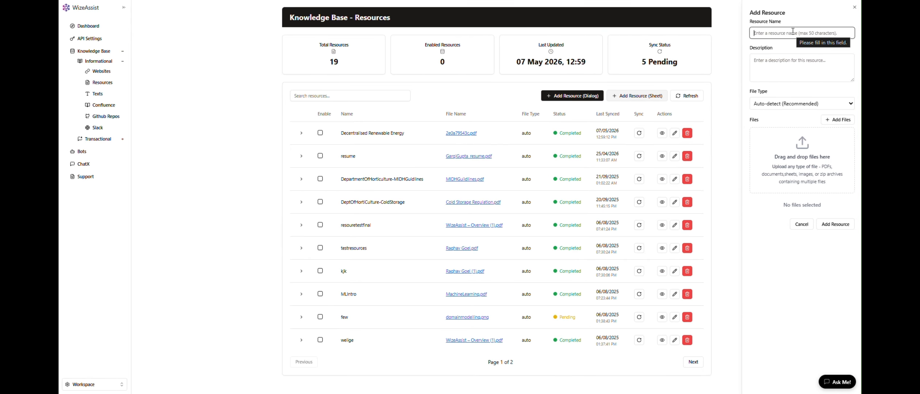
click(789, 61)
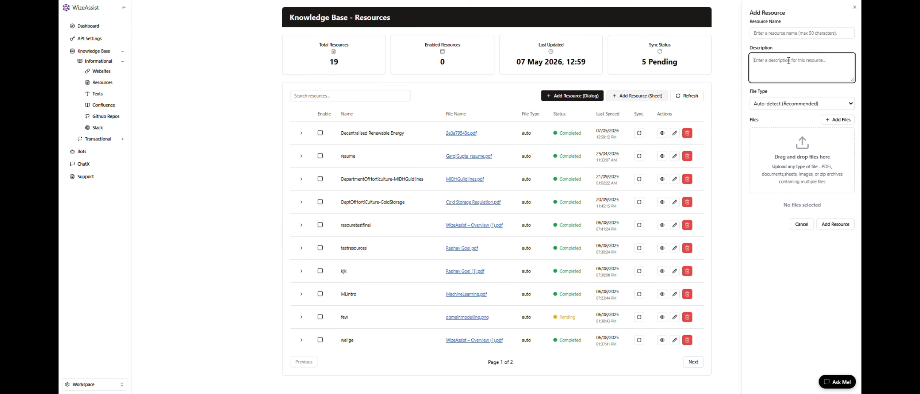
click(794, 105)
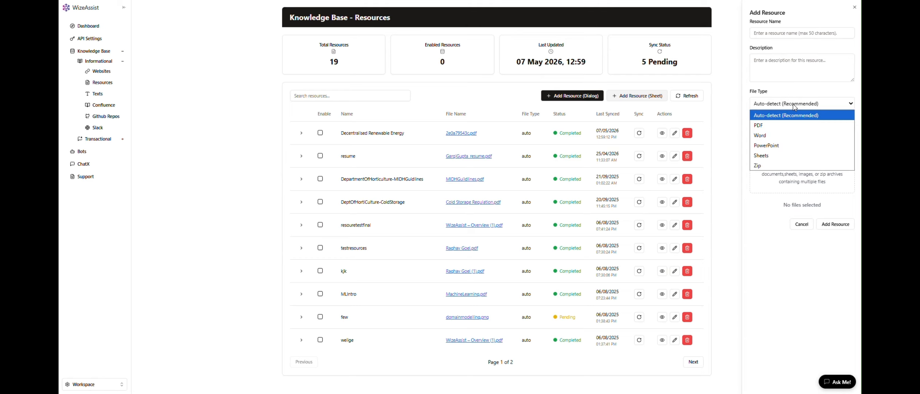
click(821, 102)
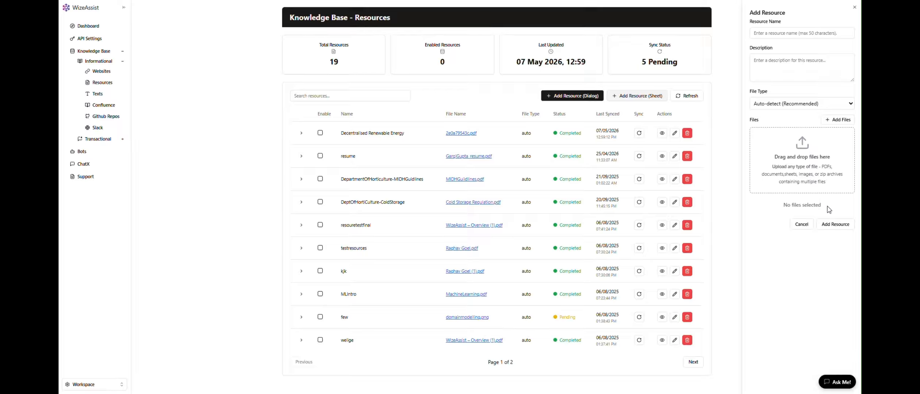
click(855, 8)
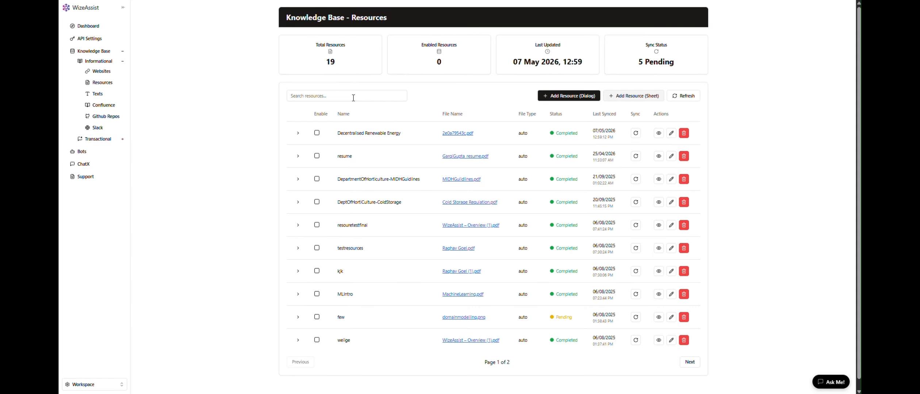
Open the Texts page, review the Add Text Entry sheet's title, description and content fields, and close it unsaved
click(108, 96)
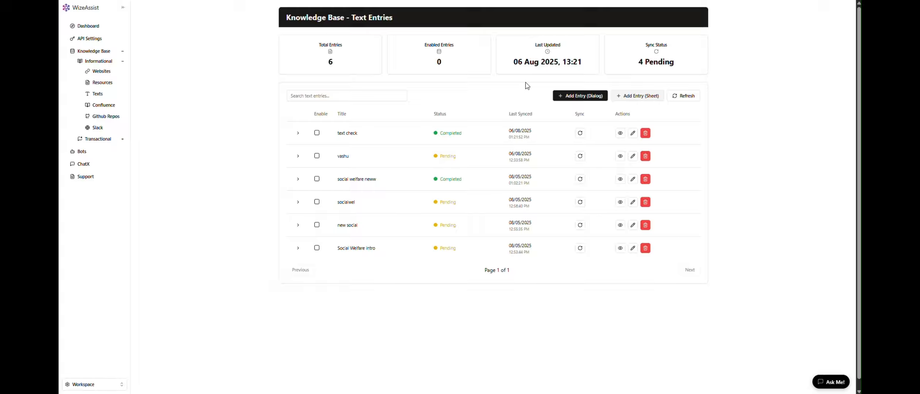
click(629, 97)
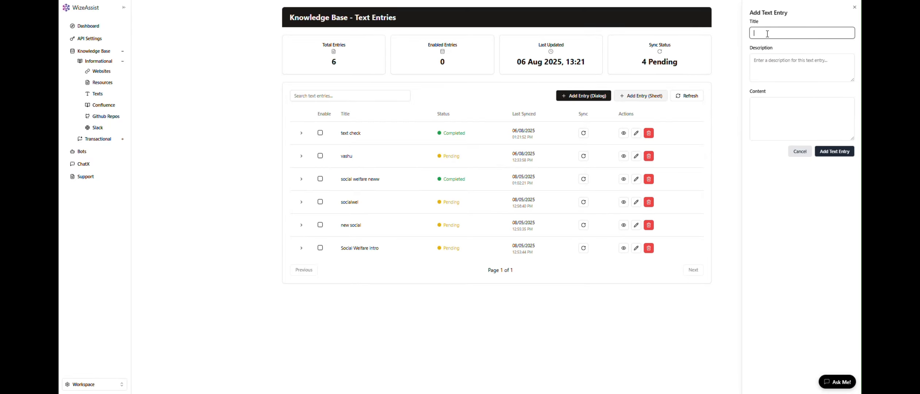
click(771, 73)
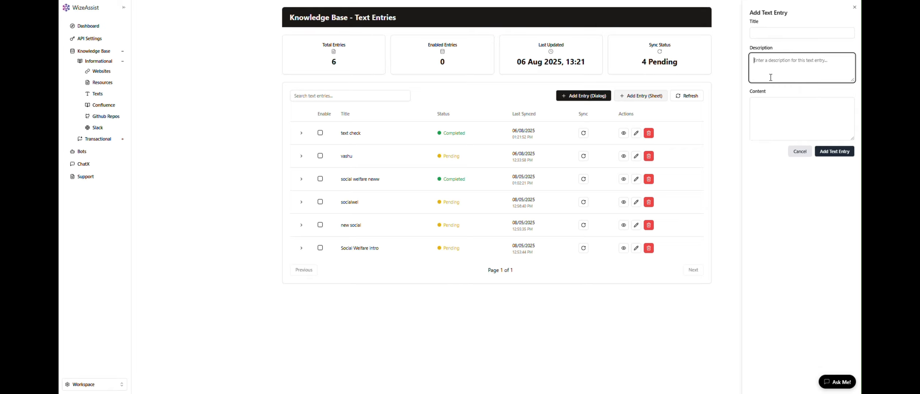
click(771, 102)
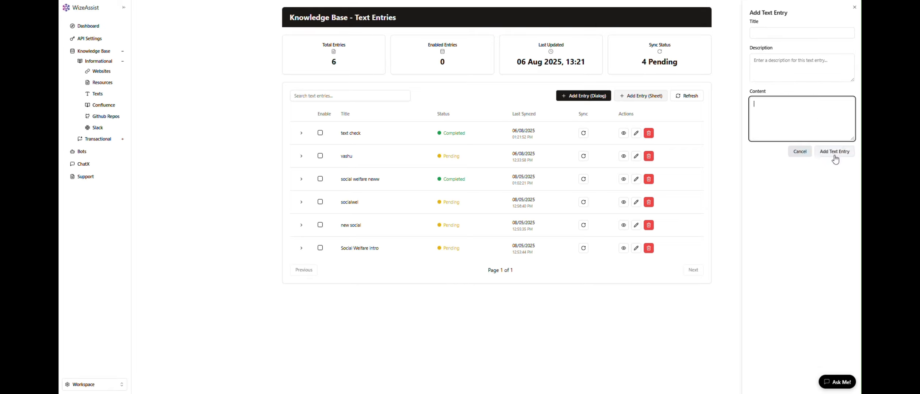
click(855, 8)
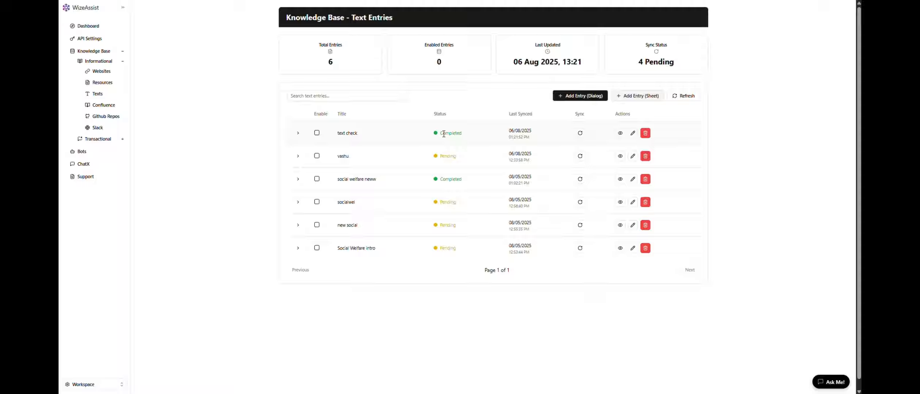
drag(442, 134, 462, 133)
click(461, 133)
Open the Confluence page, review the Add Confluence Source sheet's URL, space key, username and API key fields, and close it unsaved
click(117, 109)
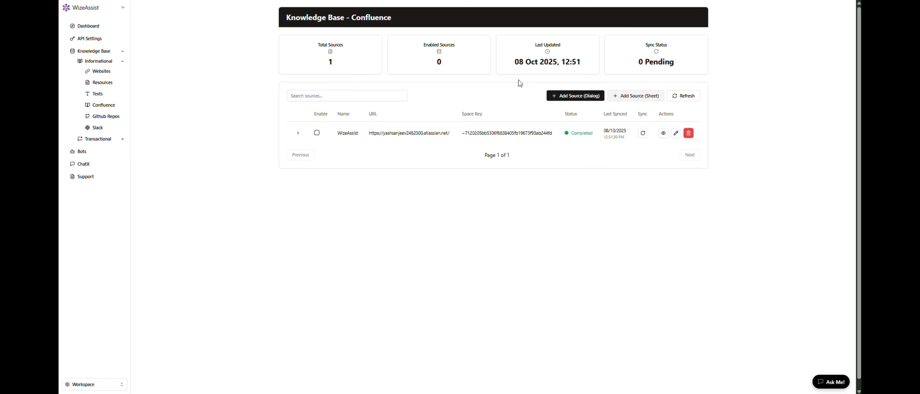
click(631, 98)
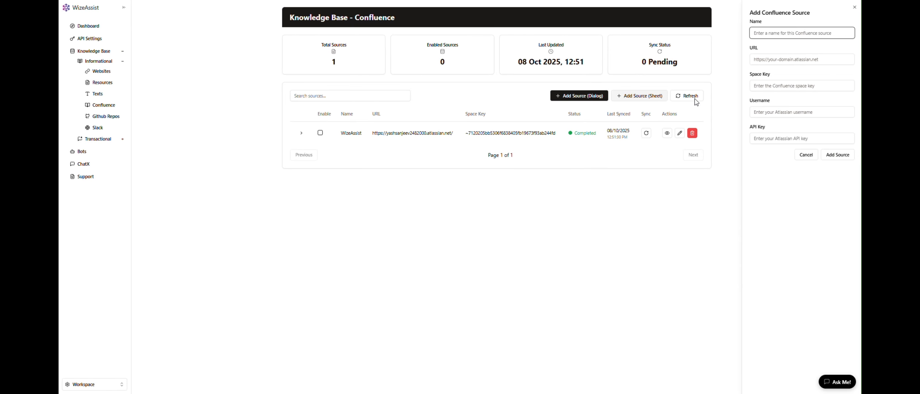
click(772, 59)
click(772, 85)
click(769, 112)
click(767, 164)
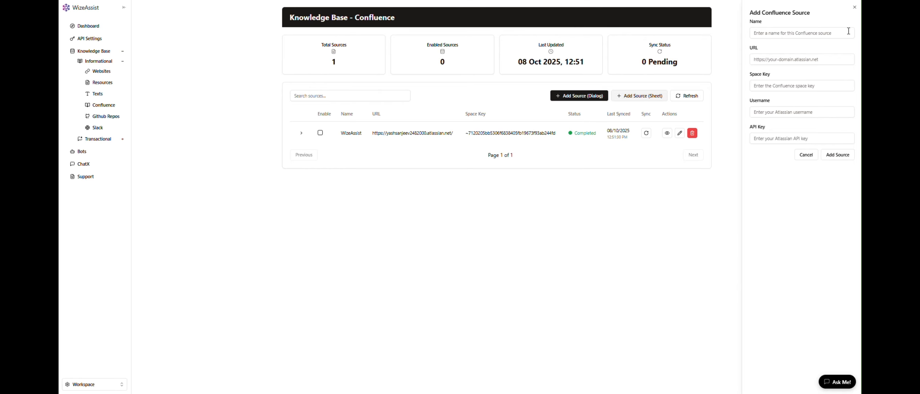
click(853, 9)
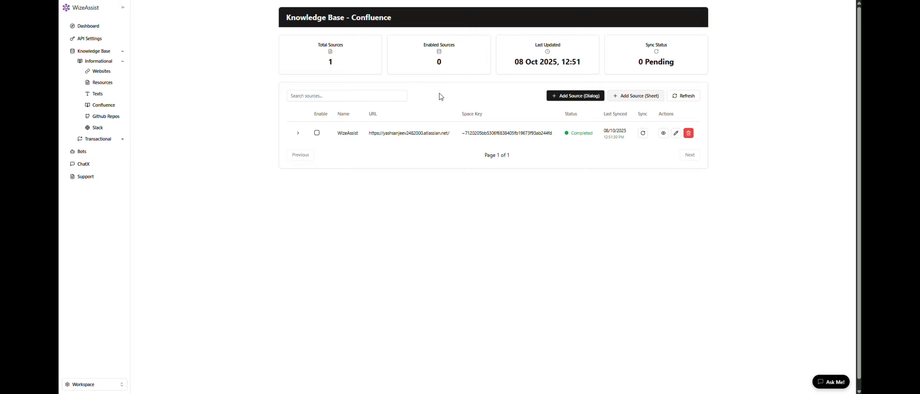
Open the Github Repos page, review the Add Git Source sheet's name and repo name fields, and close it unsaved
click(120, 117)
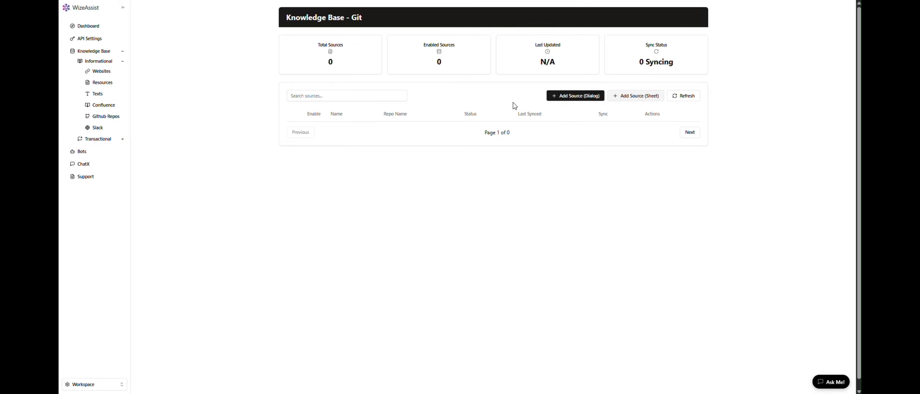
click(634, 97)
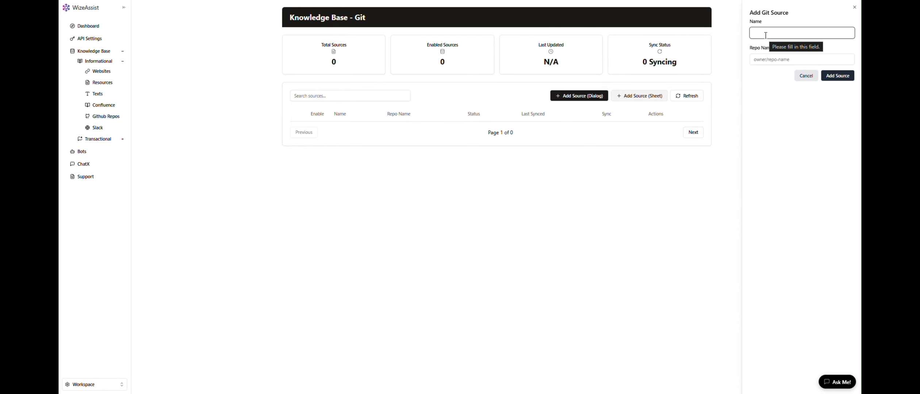
click(770, 59)
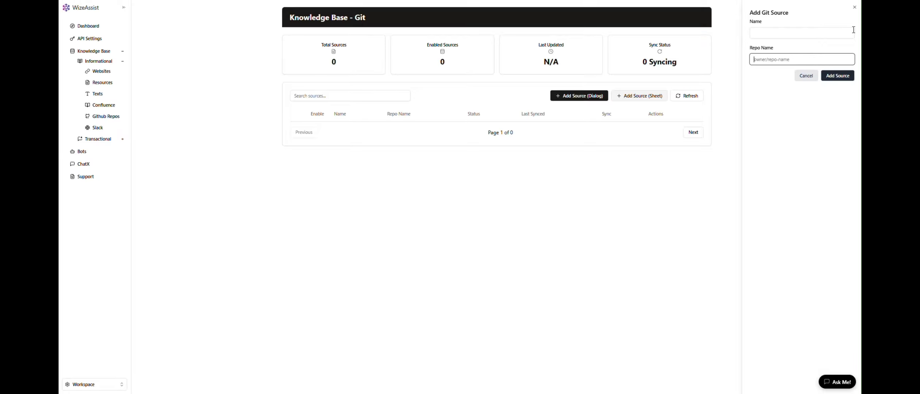
click(855, 8)
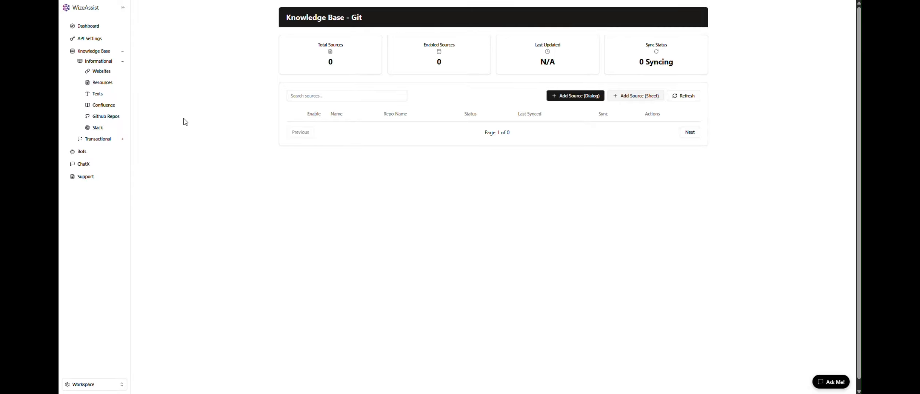
Open the Slack page, review the Add Slack Source sheet including its token options, and close it without adding a source
click(116, 131)
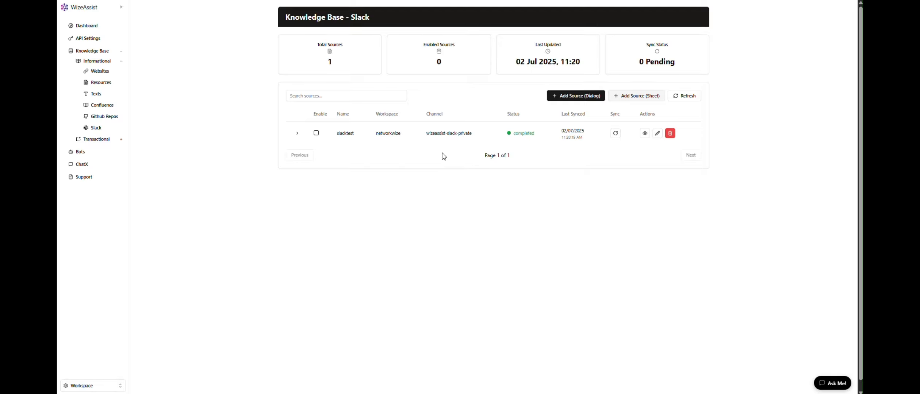
click(626, 96)
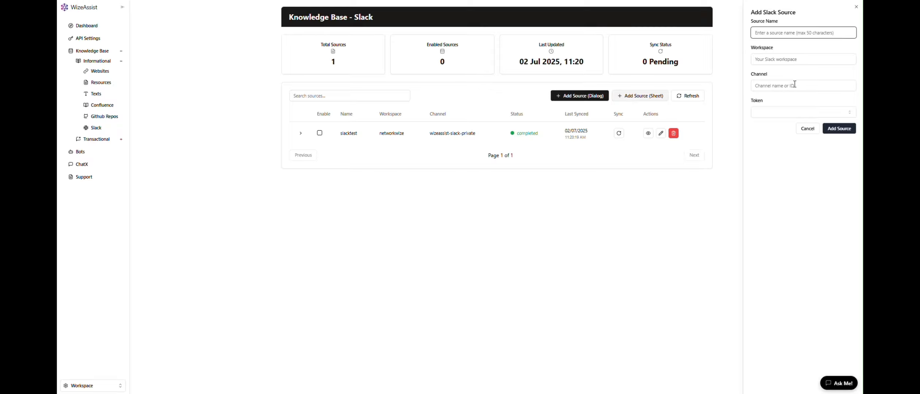
click(794, 117)
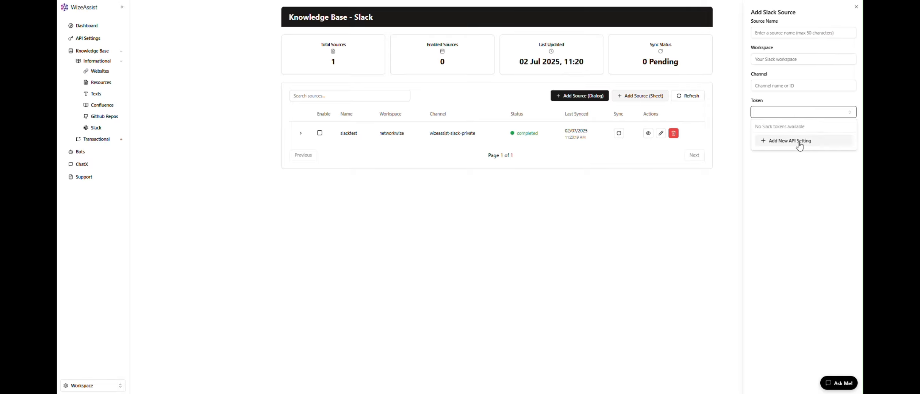
click(797, 161)
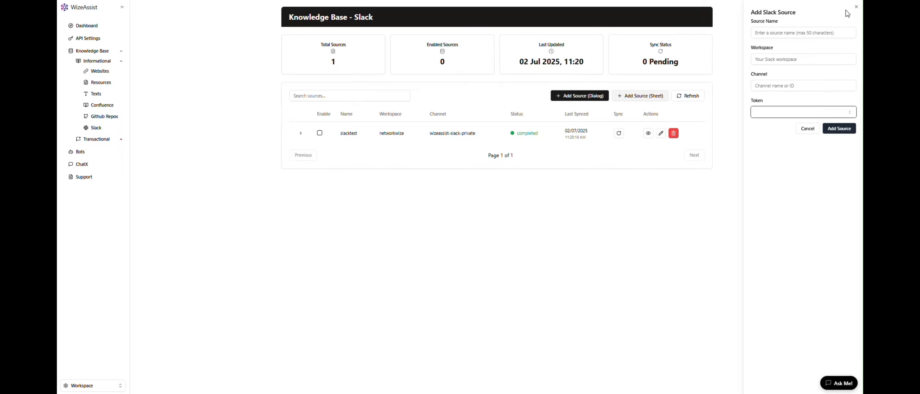
click(858, 8)
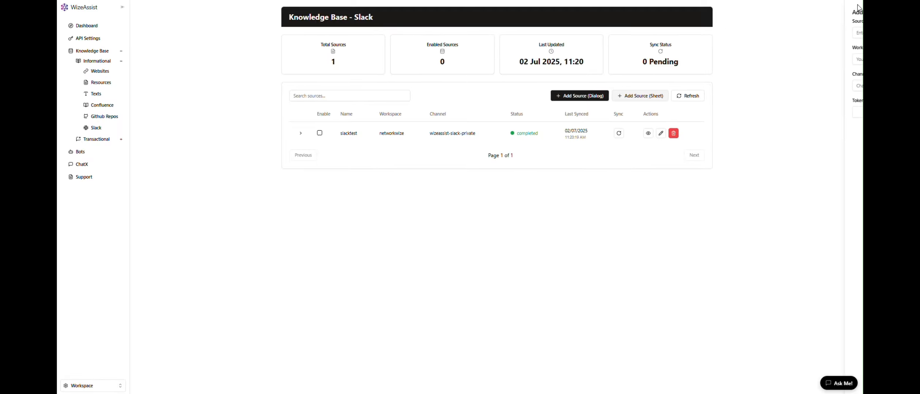